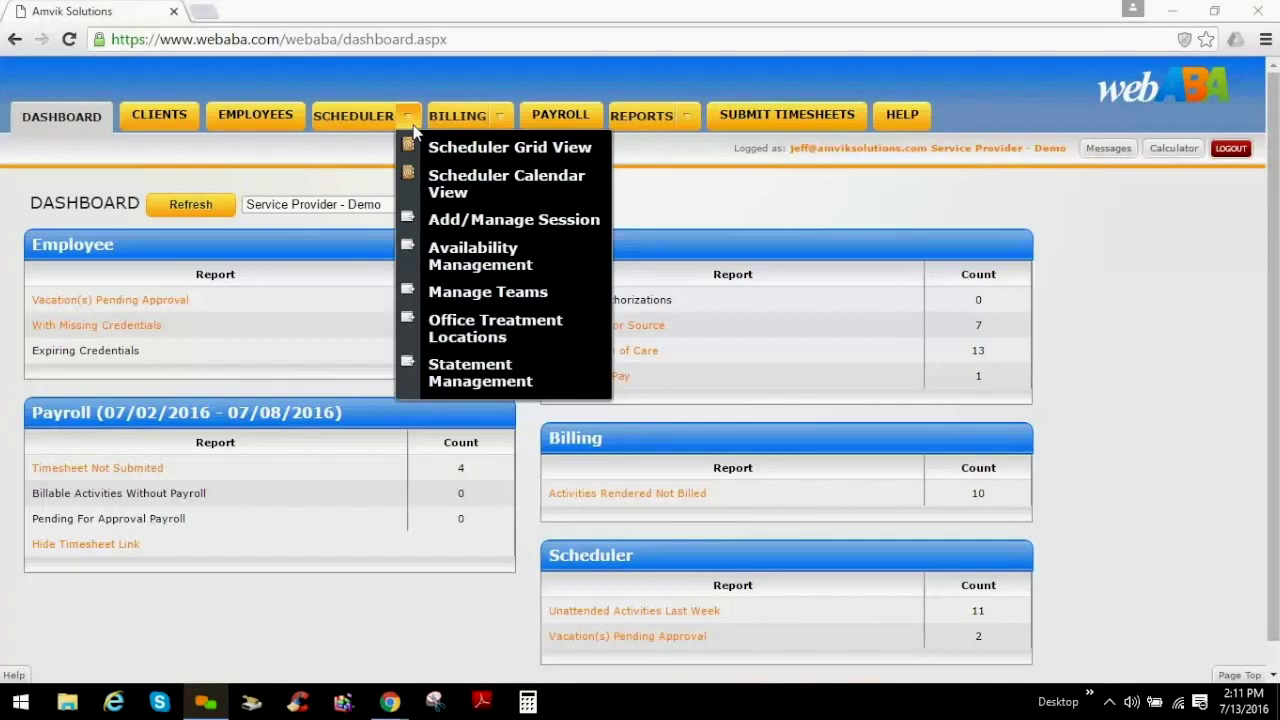
Start a new billable session from the Scheduler Grid View and select the client for it.
left_click(448, 150)
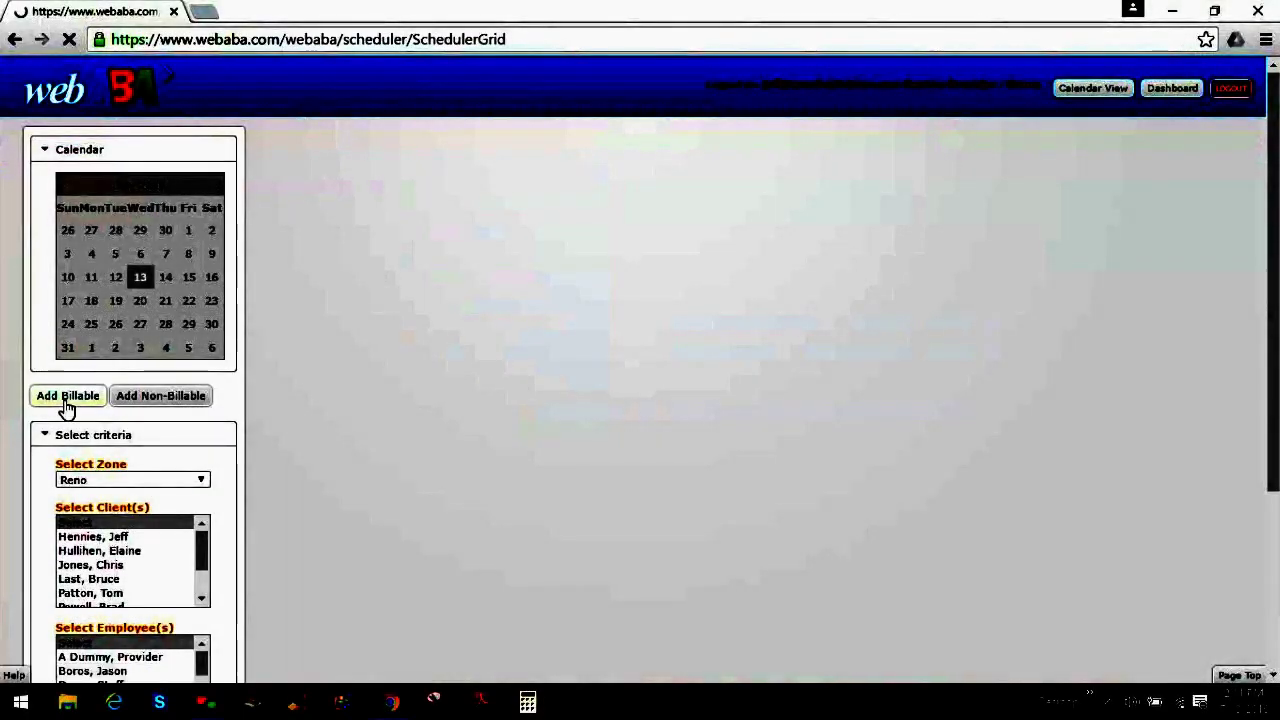
left_click(64, 402)
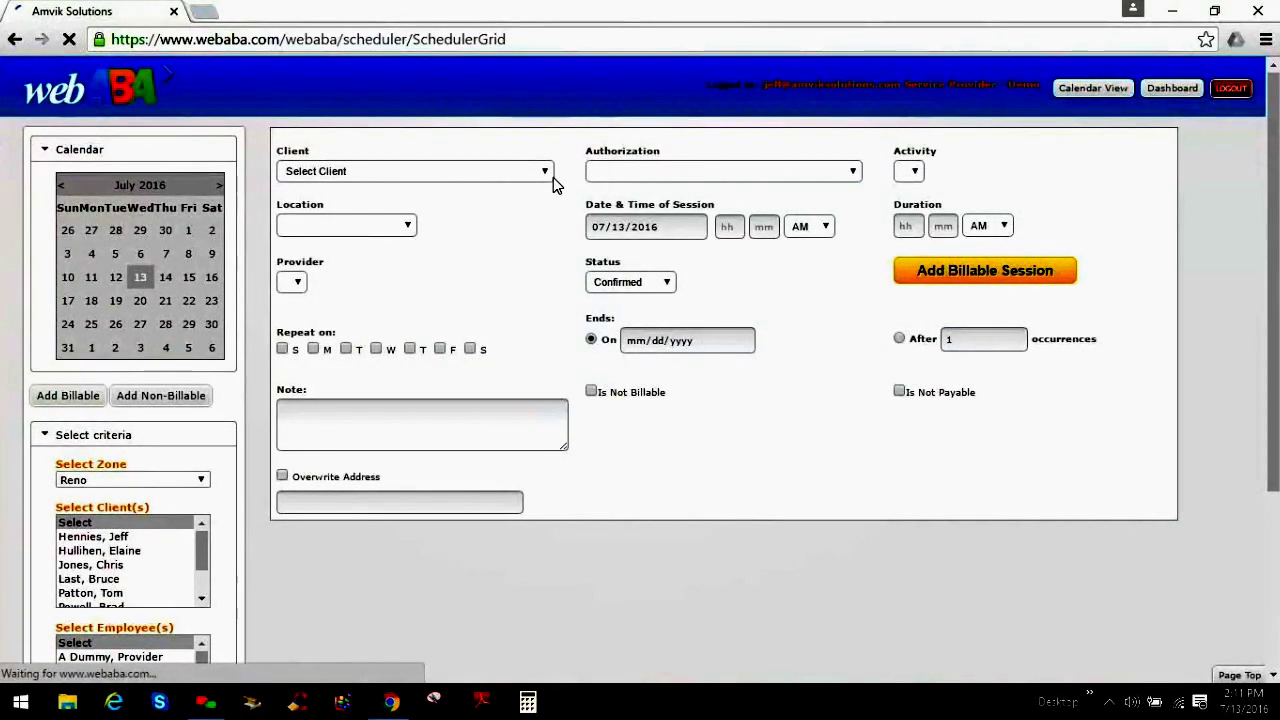
left_click(549, 173)
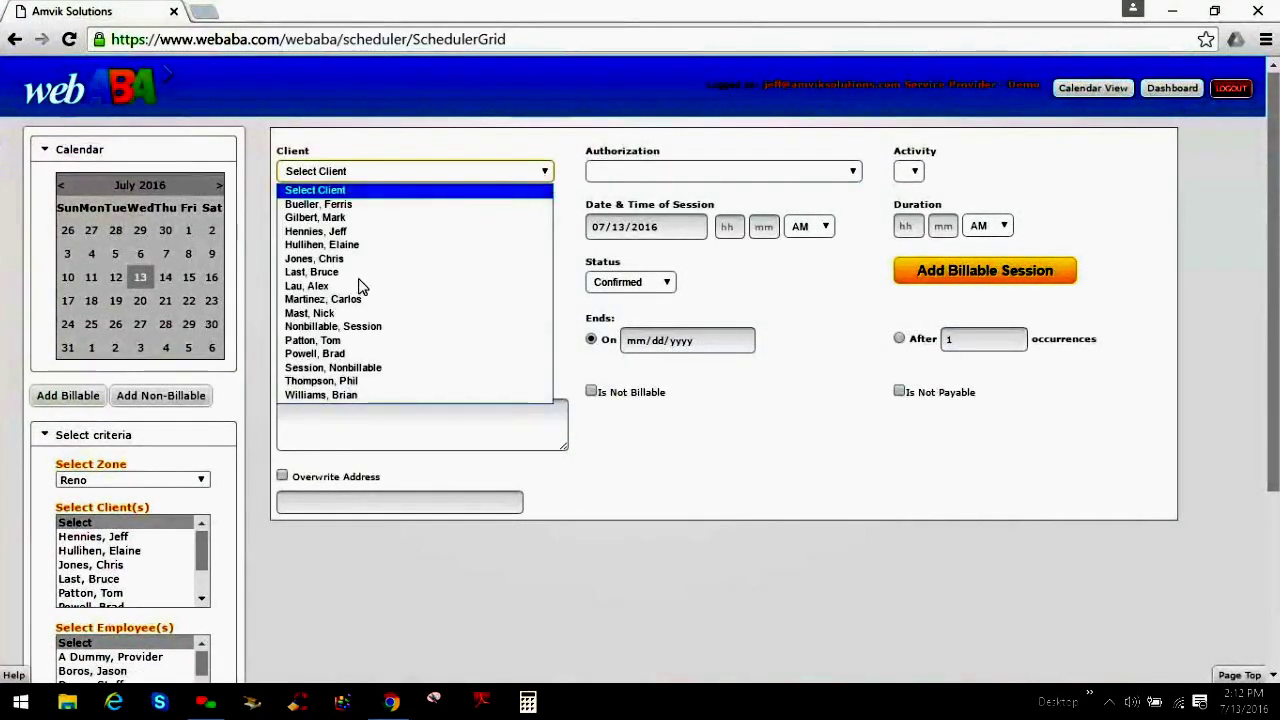
left_click(345, 341)
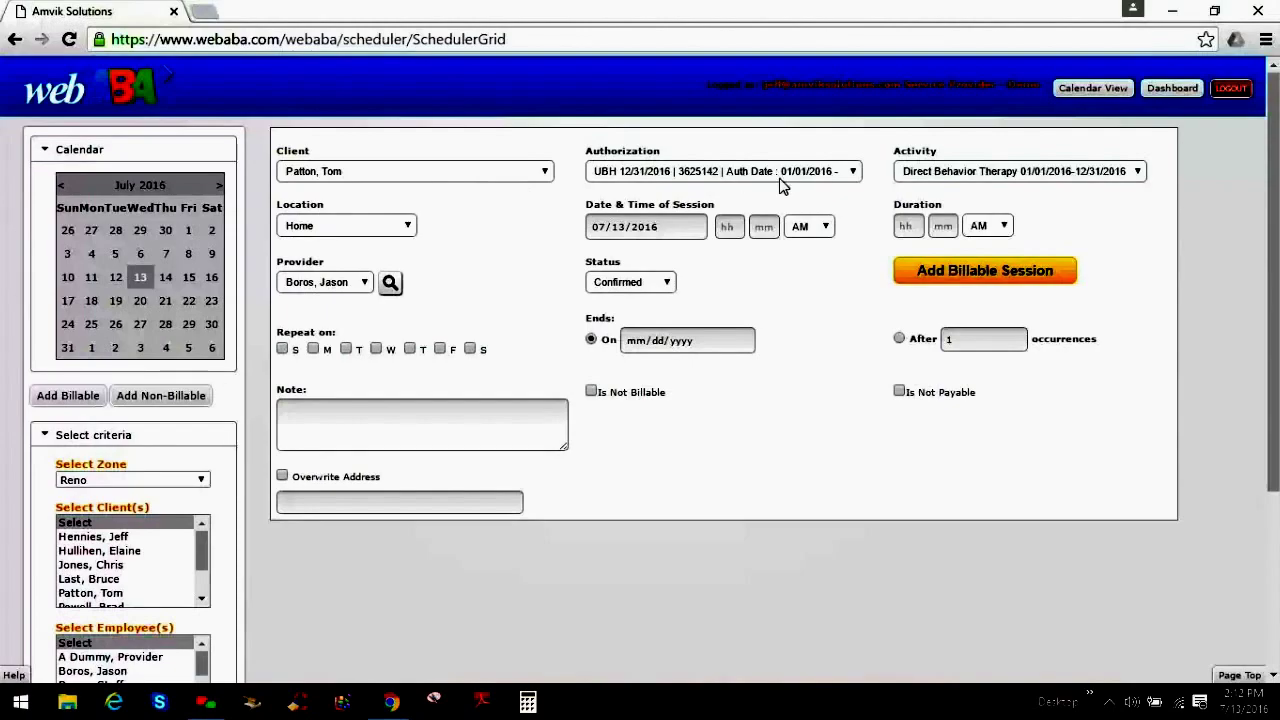
Choose Direct Behavior Therapy 01/01/2016-12/31/2016 as the session's activity and Home as its location.
left_click(1140, 175)
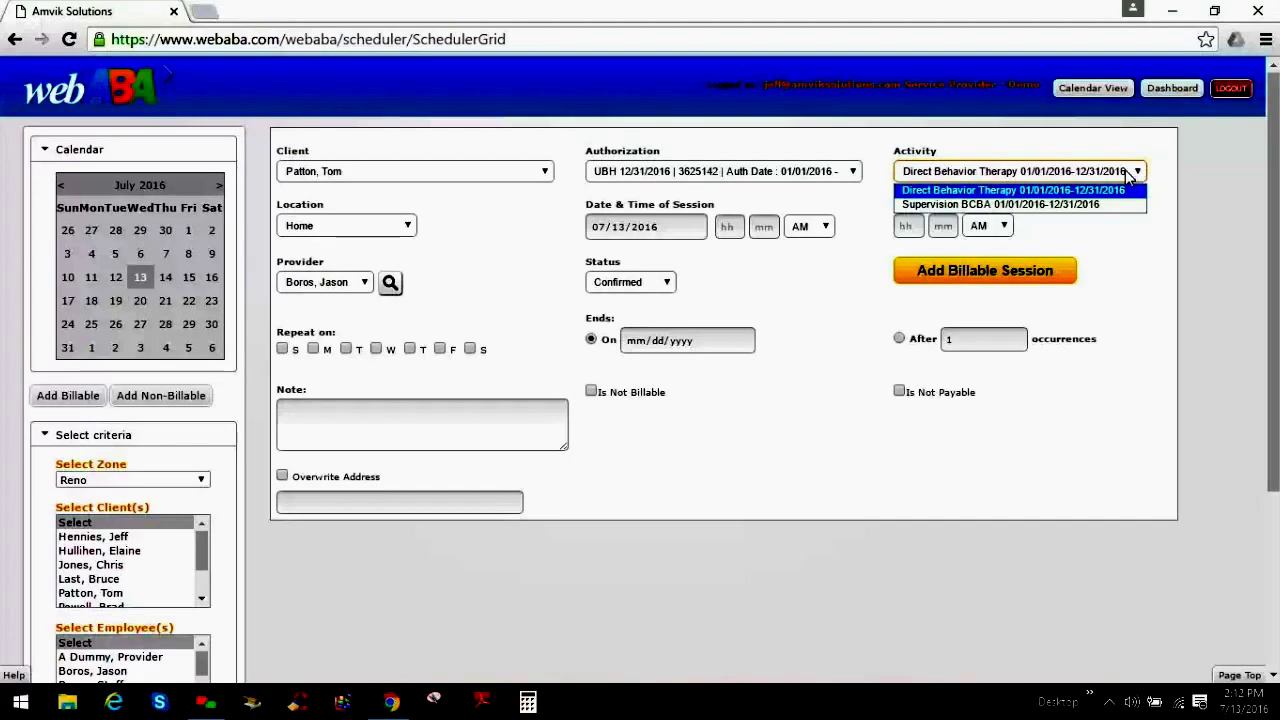
left_click(1130, 176)
left_click(405, 229)
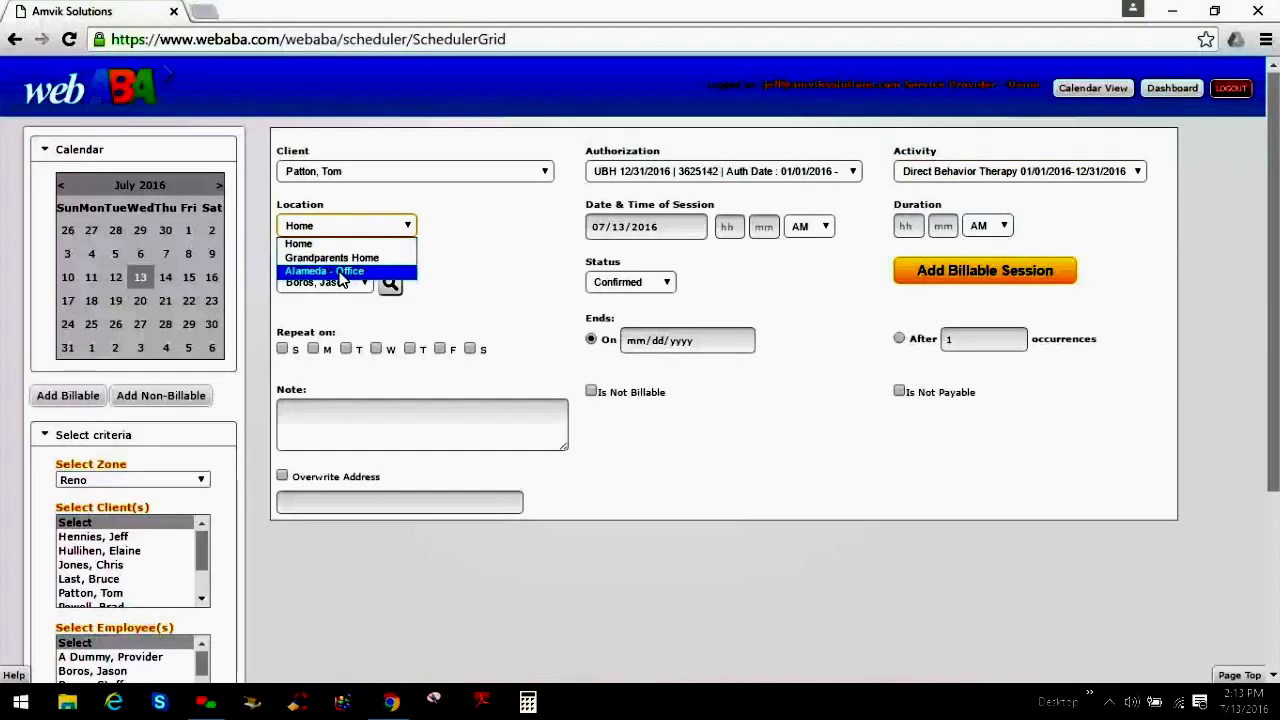
left_click(432, 241)
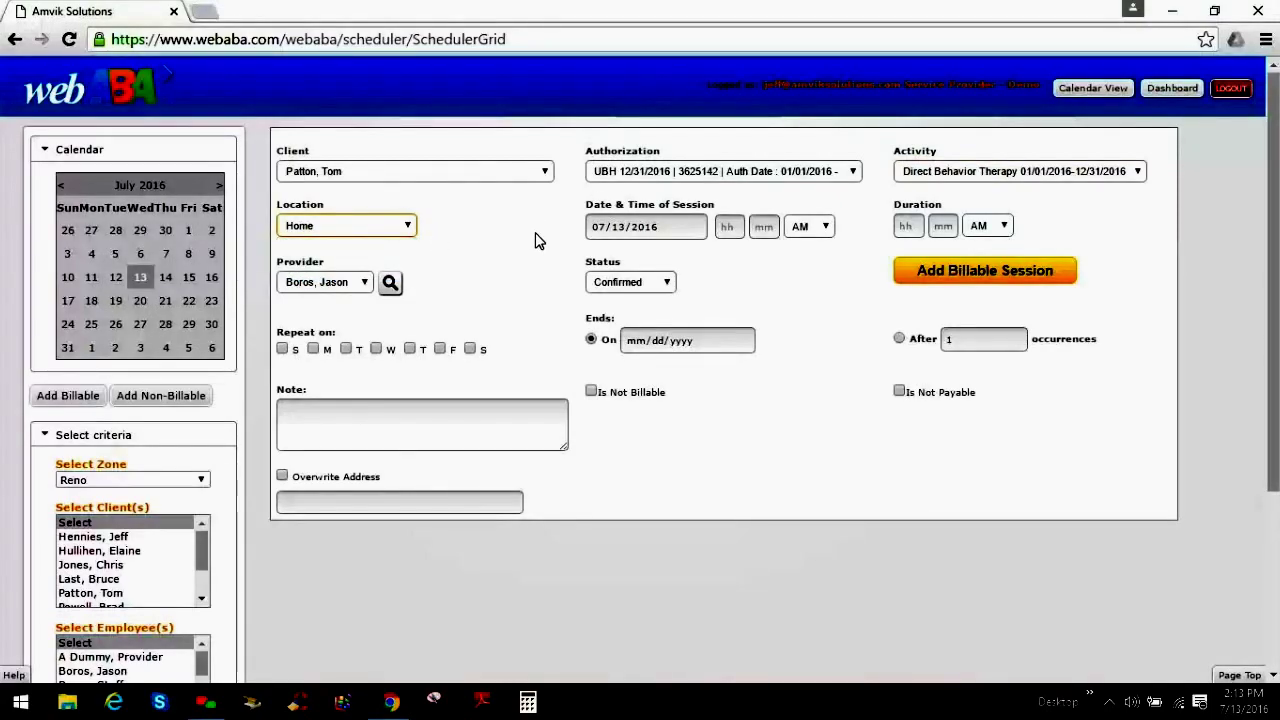
Set the 07/13/2016 session to run from 09:00 AM to 11:00 AM.
left_click(740, 230)
type("0900")
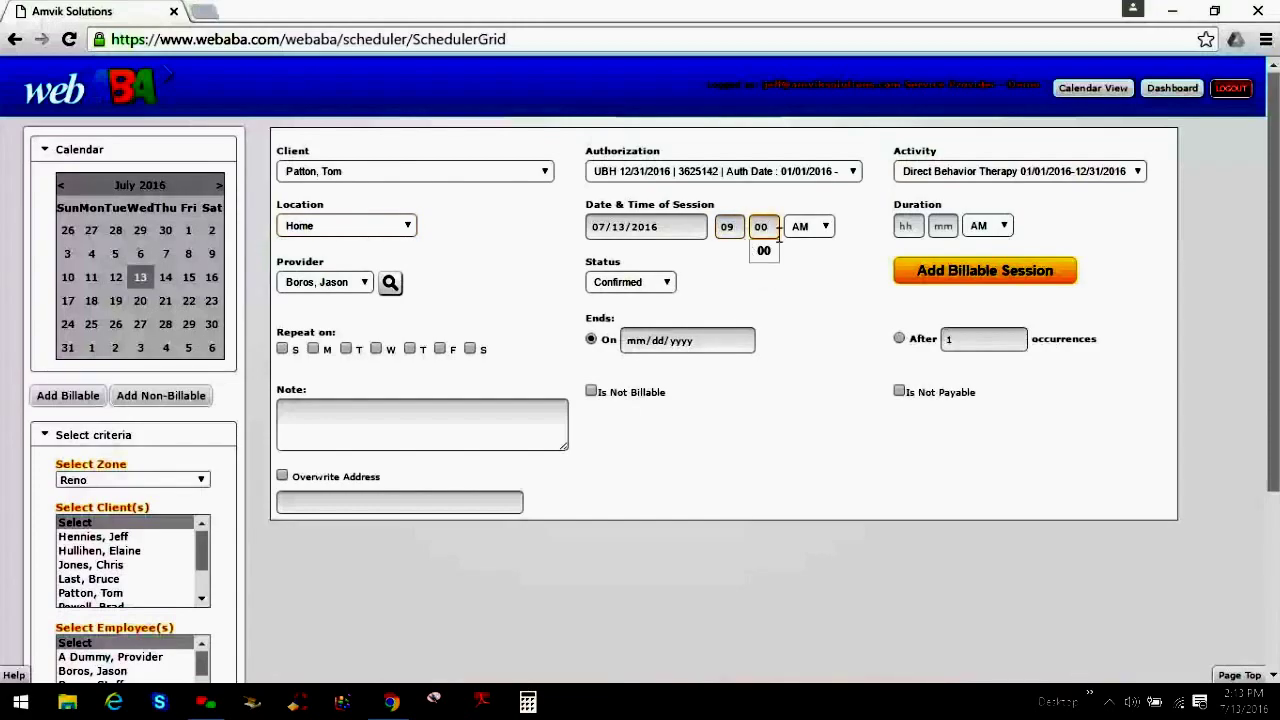
left_click(900, 227)
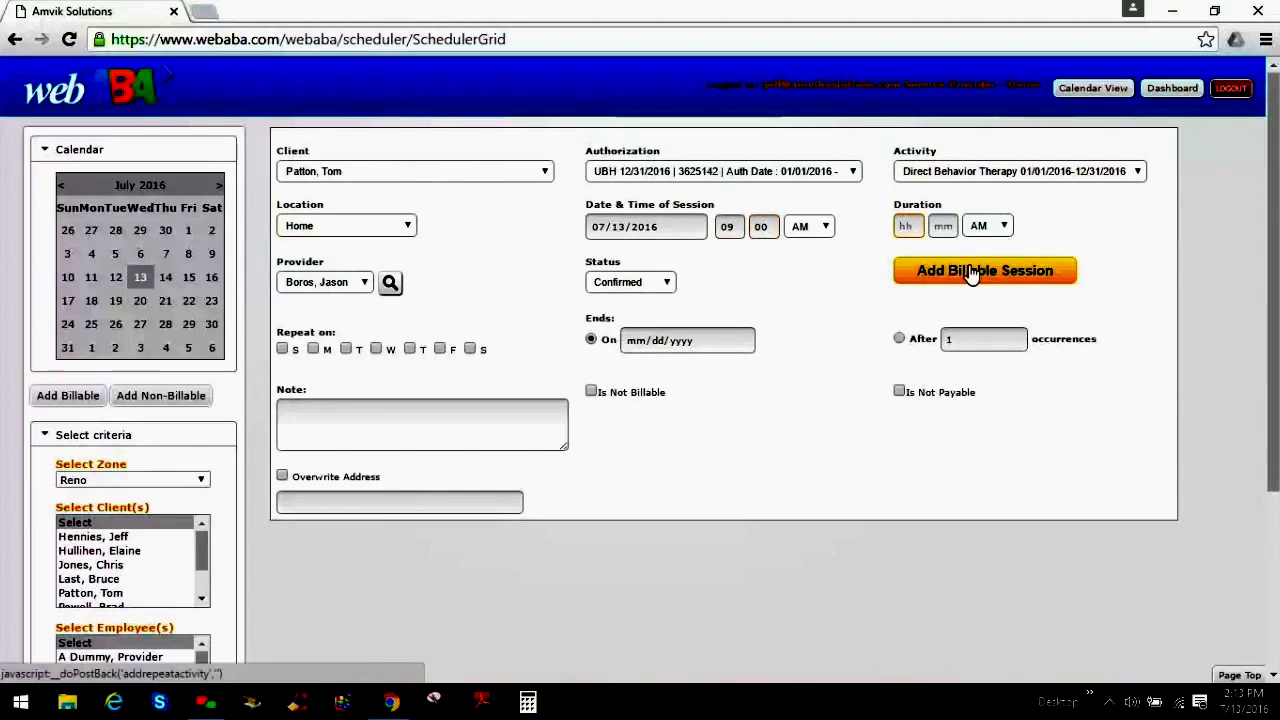
type("11")
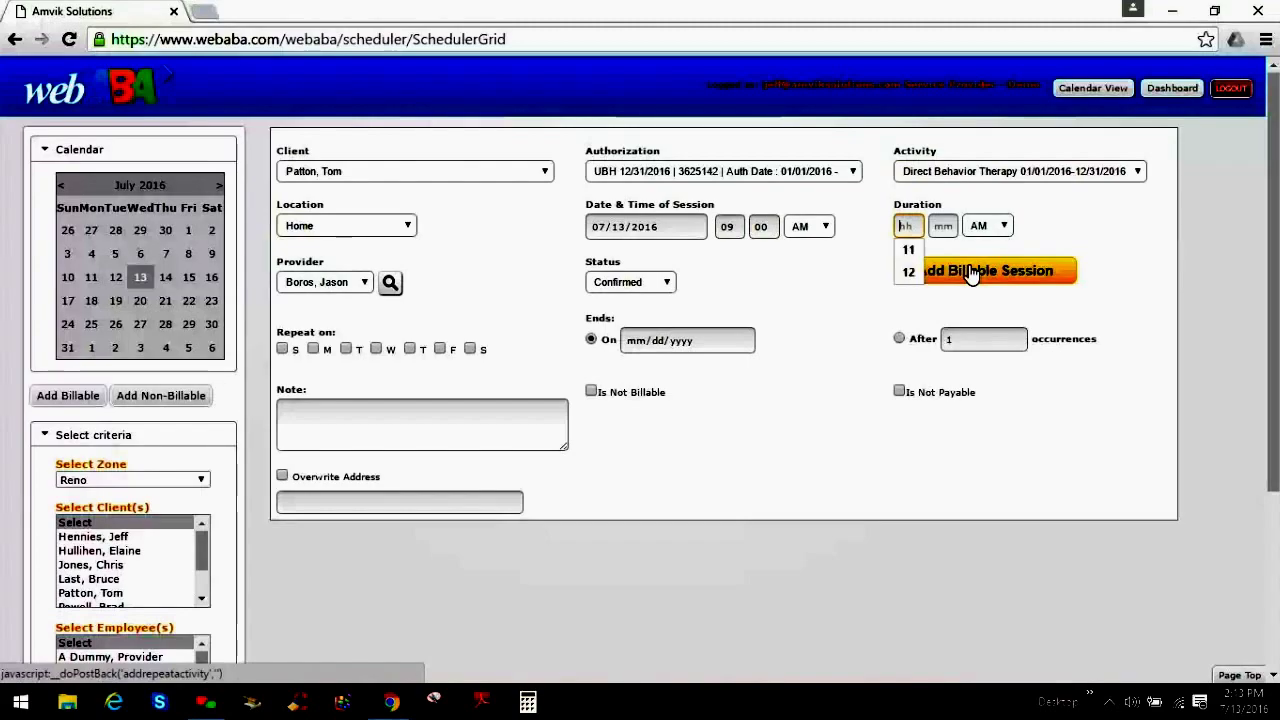
key("Tab")
type("00")
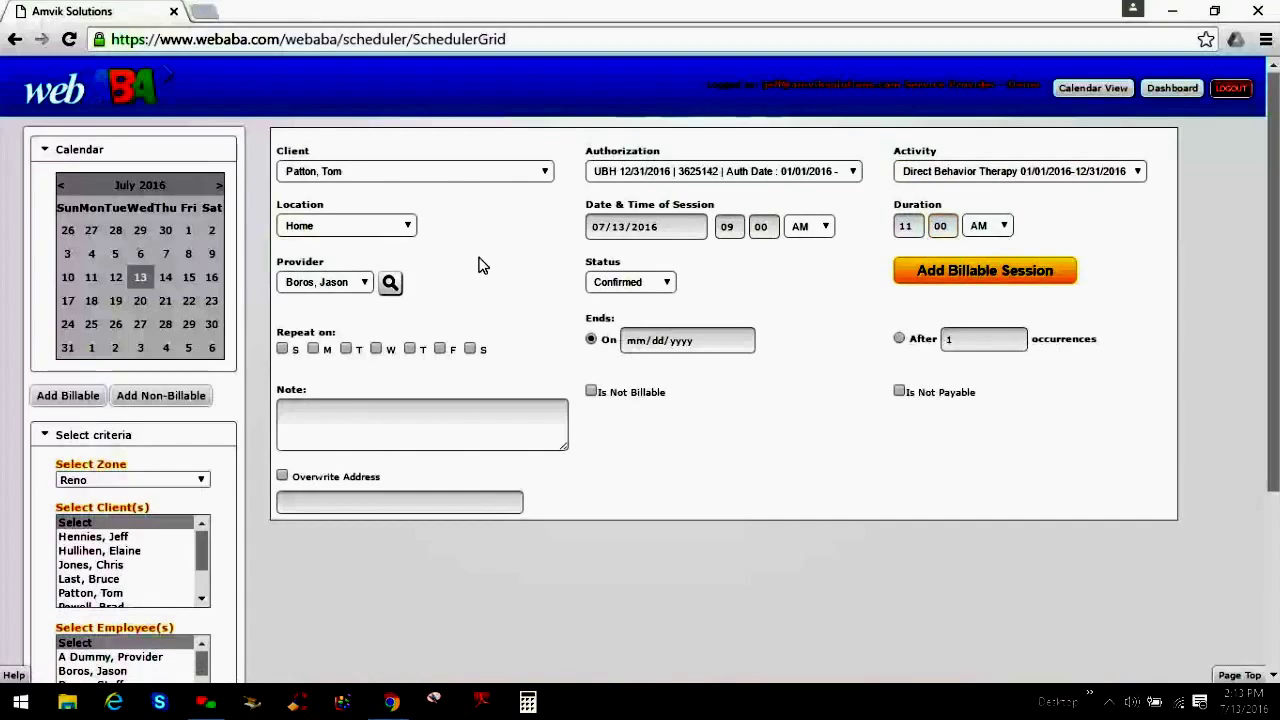
Search for available providers for the session and assign the nearest behavior analyst without a conflict.
left_click(362, 283)
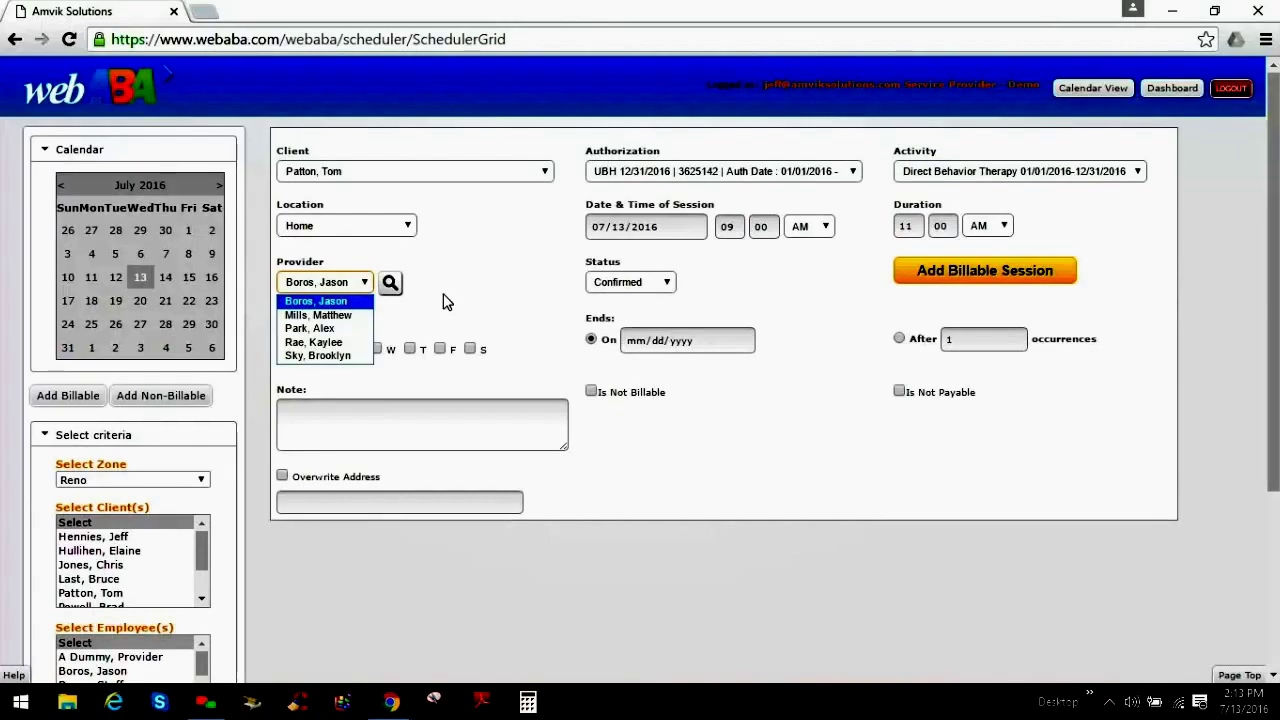
left_click(395, 284)
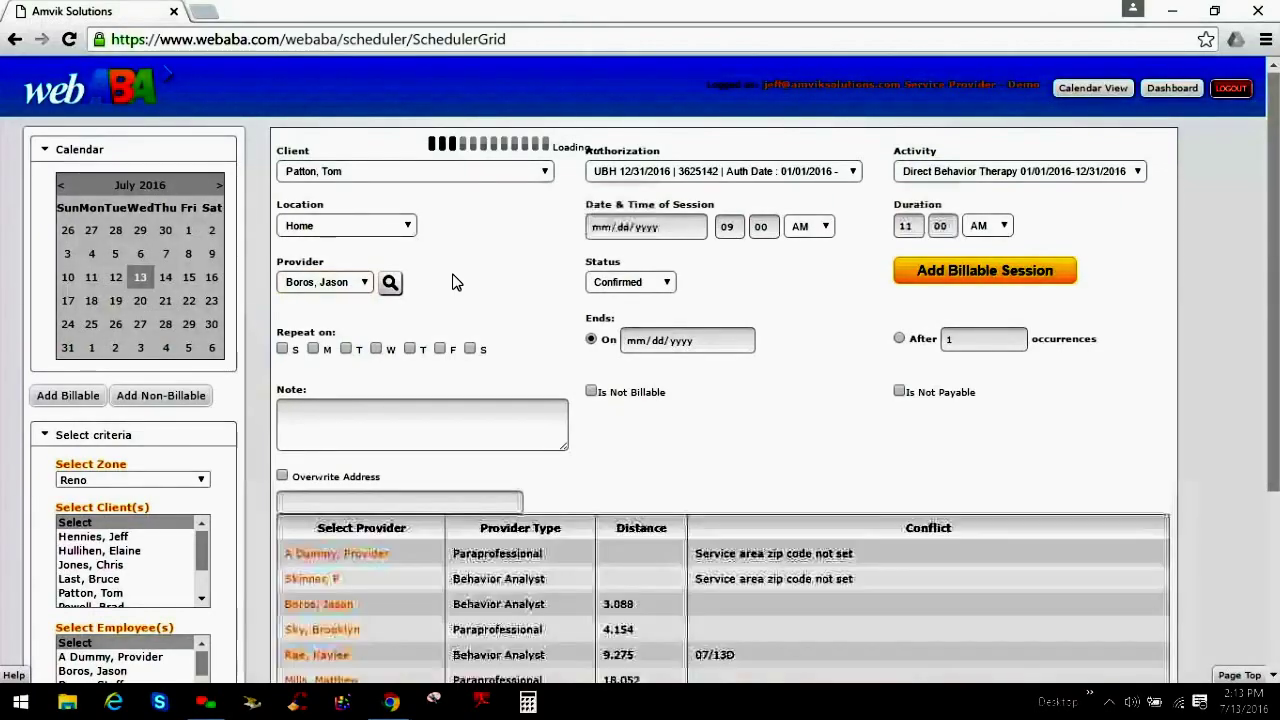
scroll(473, 271, "down", 1)
scroll(473, 271, "down", 3)
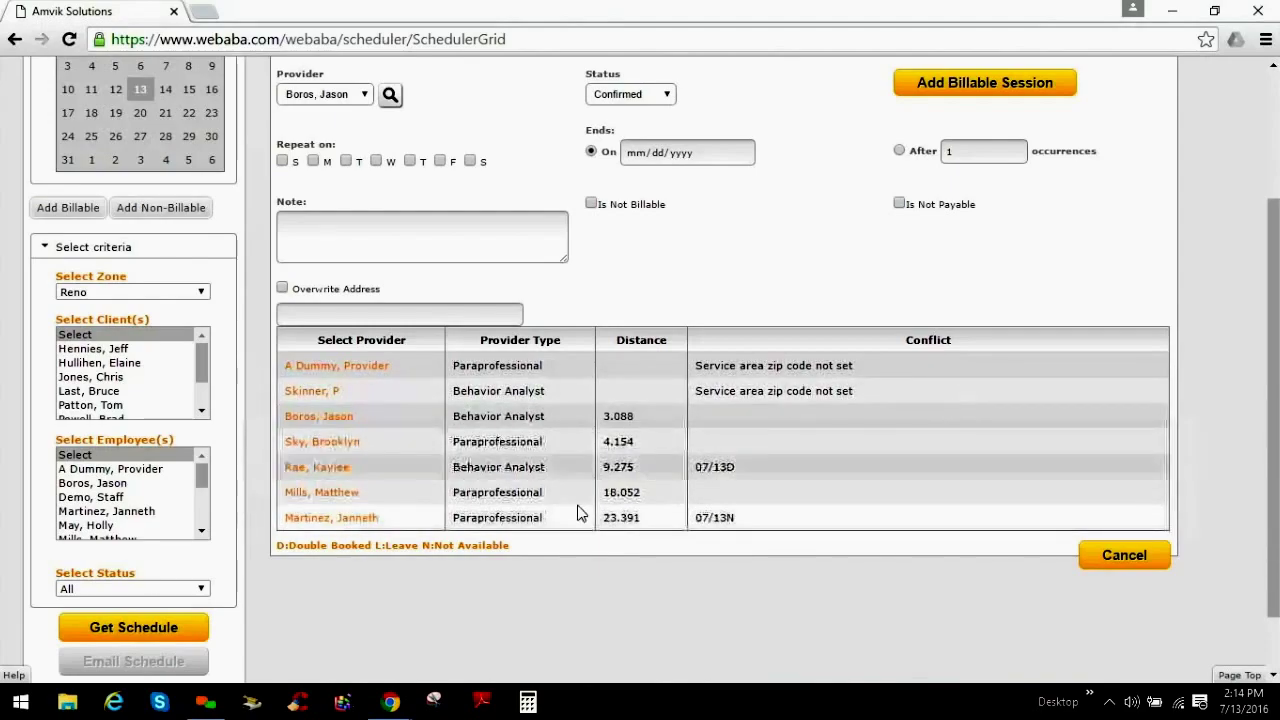
left_click(341, 428)
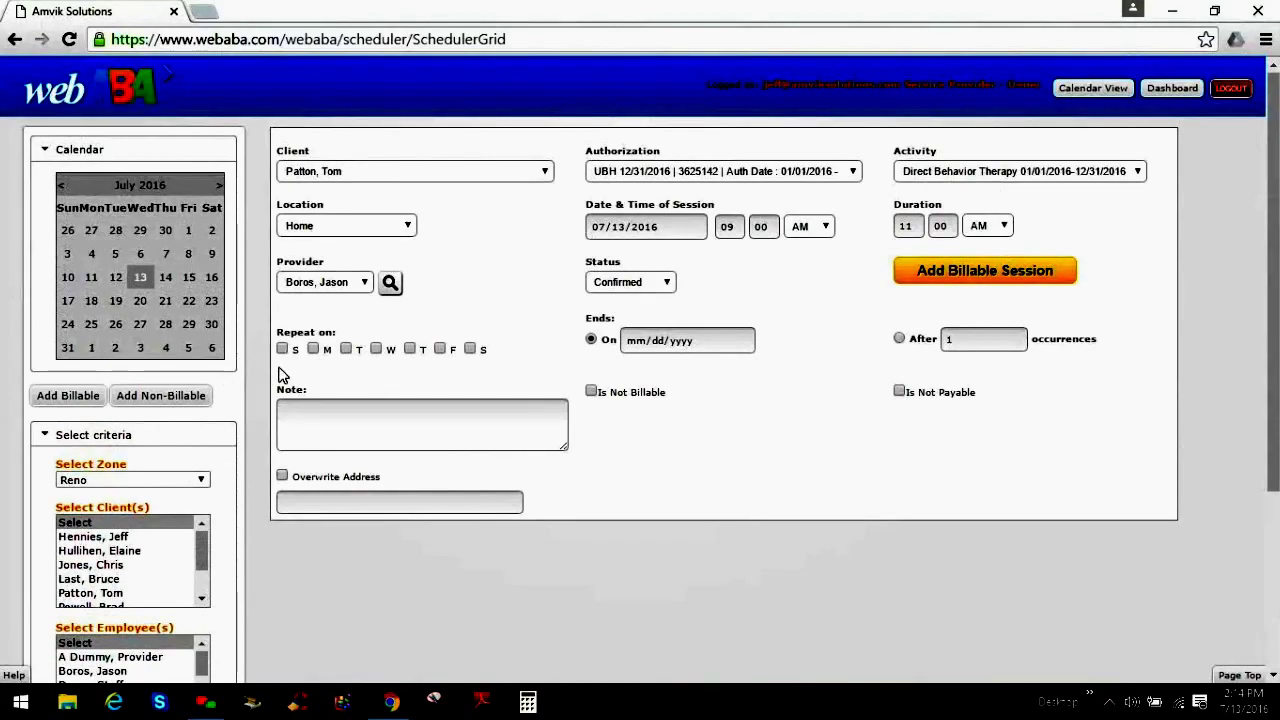
left_click(377, 351)
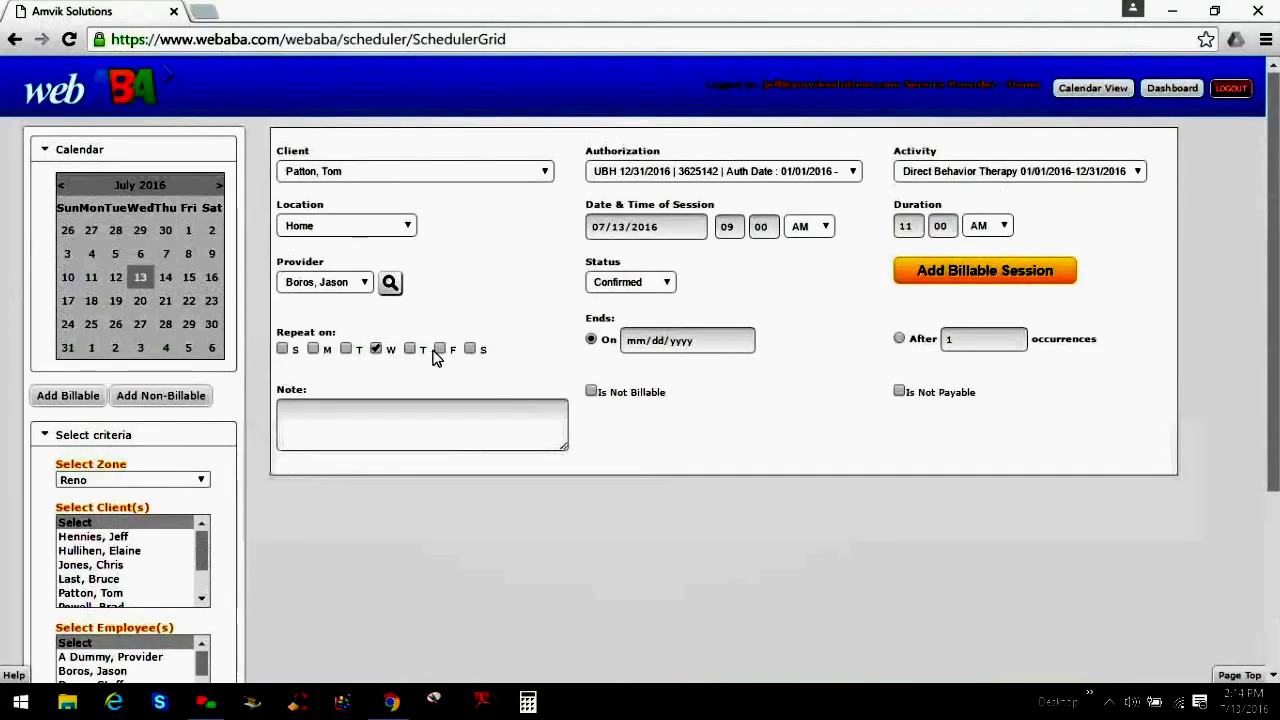
left_click(440, 350)
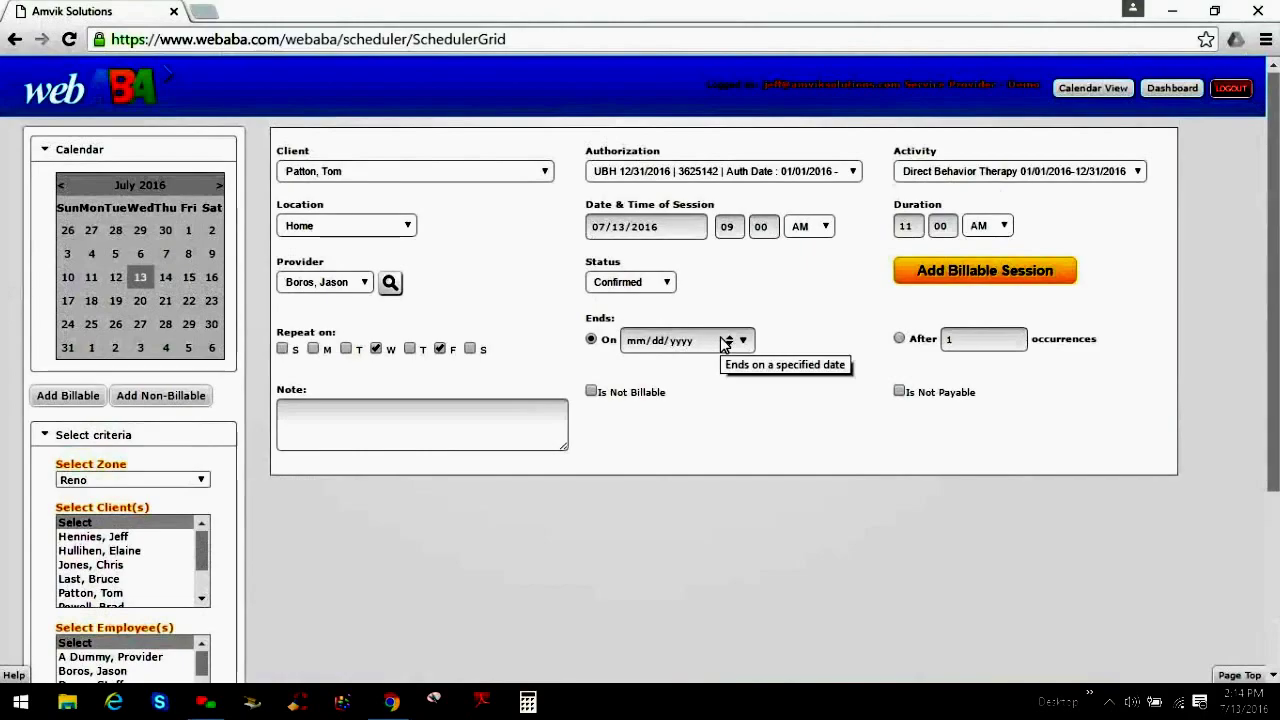
left_click(440, 349)
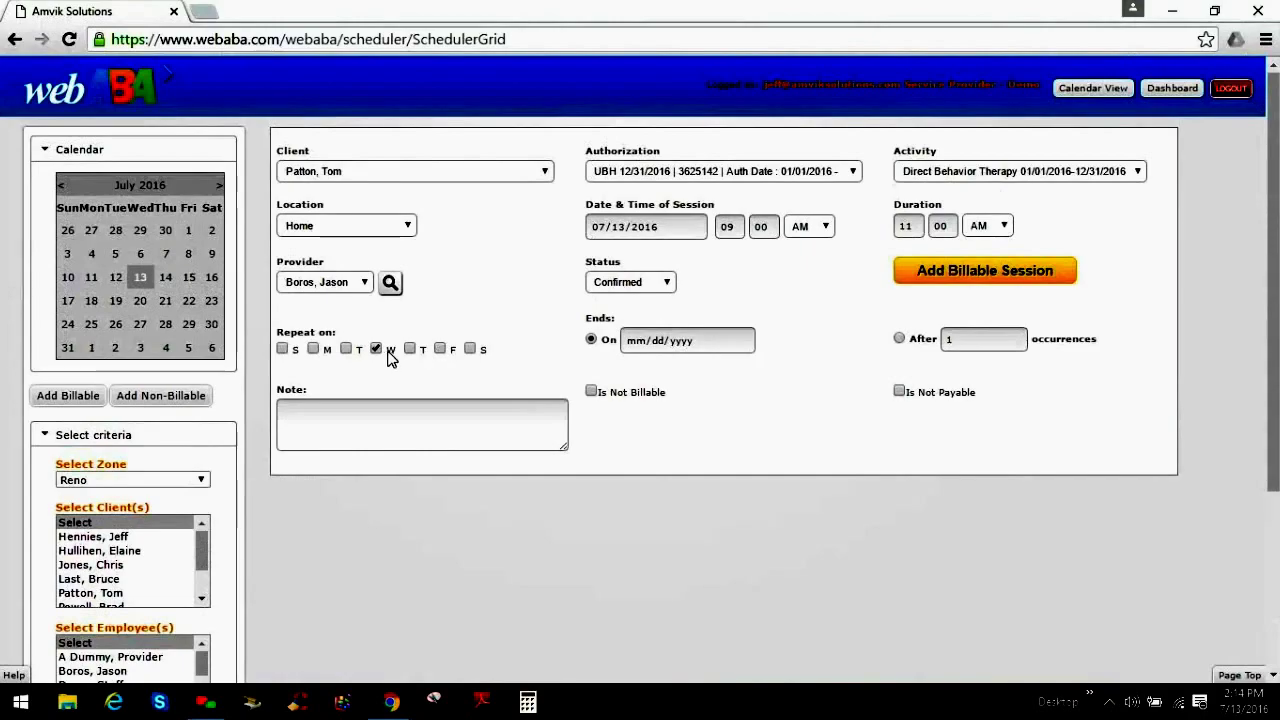
left_click(377, 352)
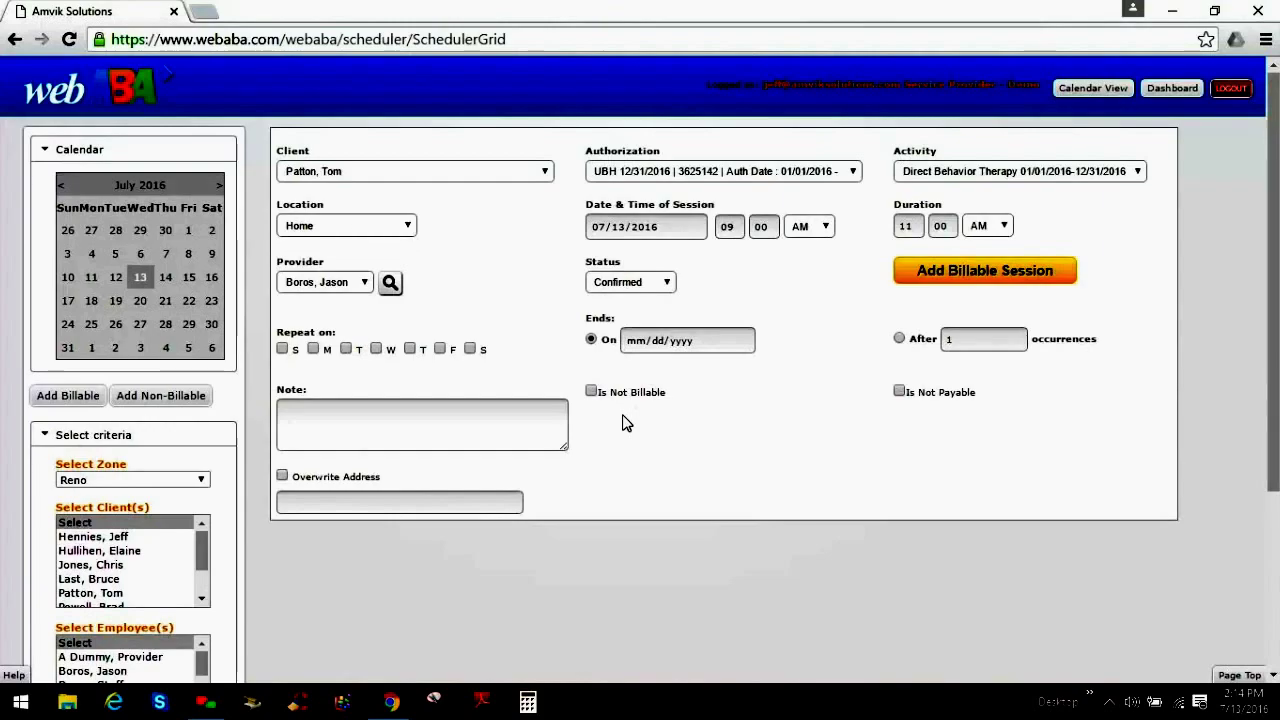
left_click(591, 391)
left_click(591, 392)
Add the billable session and display the same client's schedule for Wednesday, 07/13/2016.
left_click(936, 280)
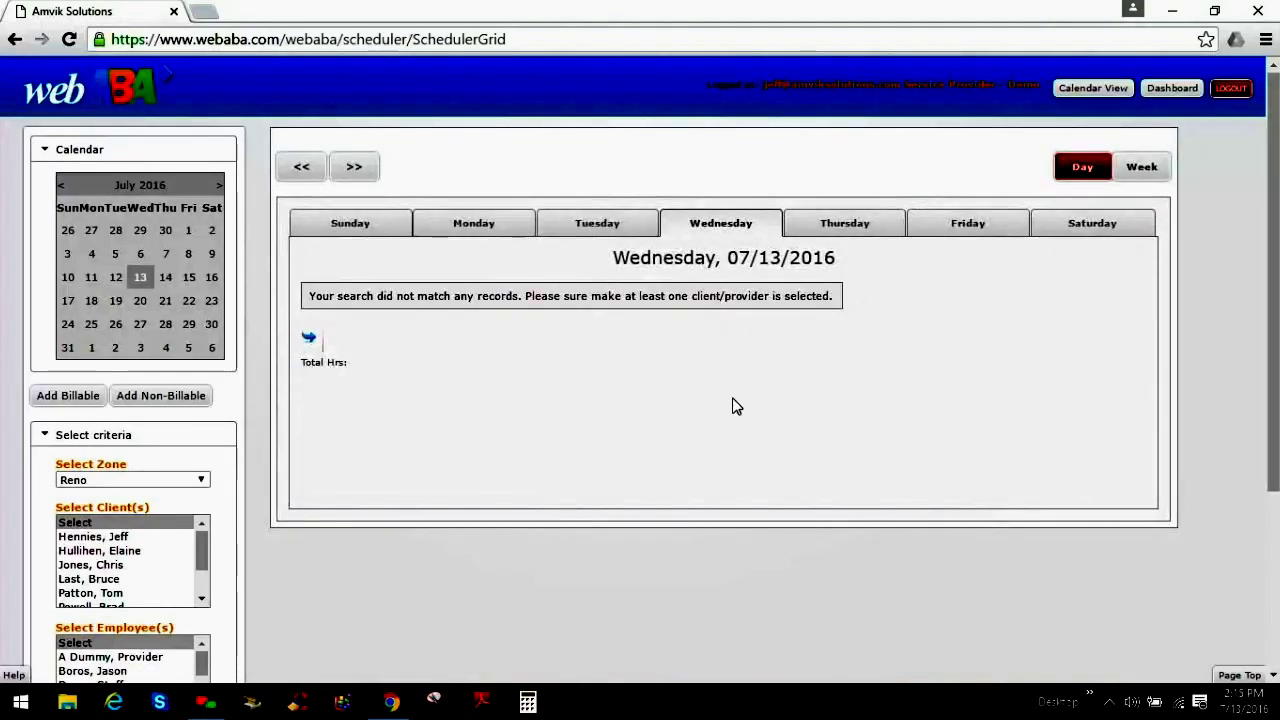
scroll(735, 405, "down", 1)
scroll(733, 405, "down", 1)
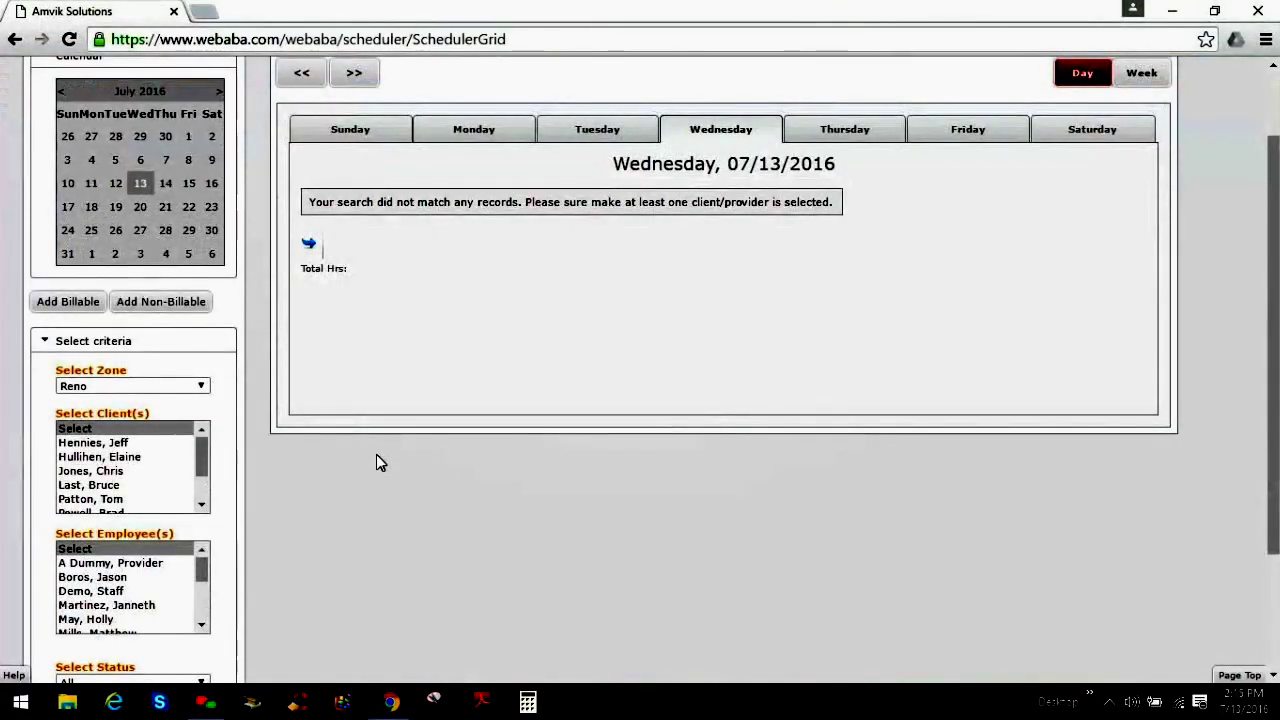
left_click(90, 499)
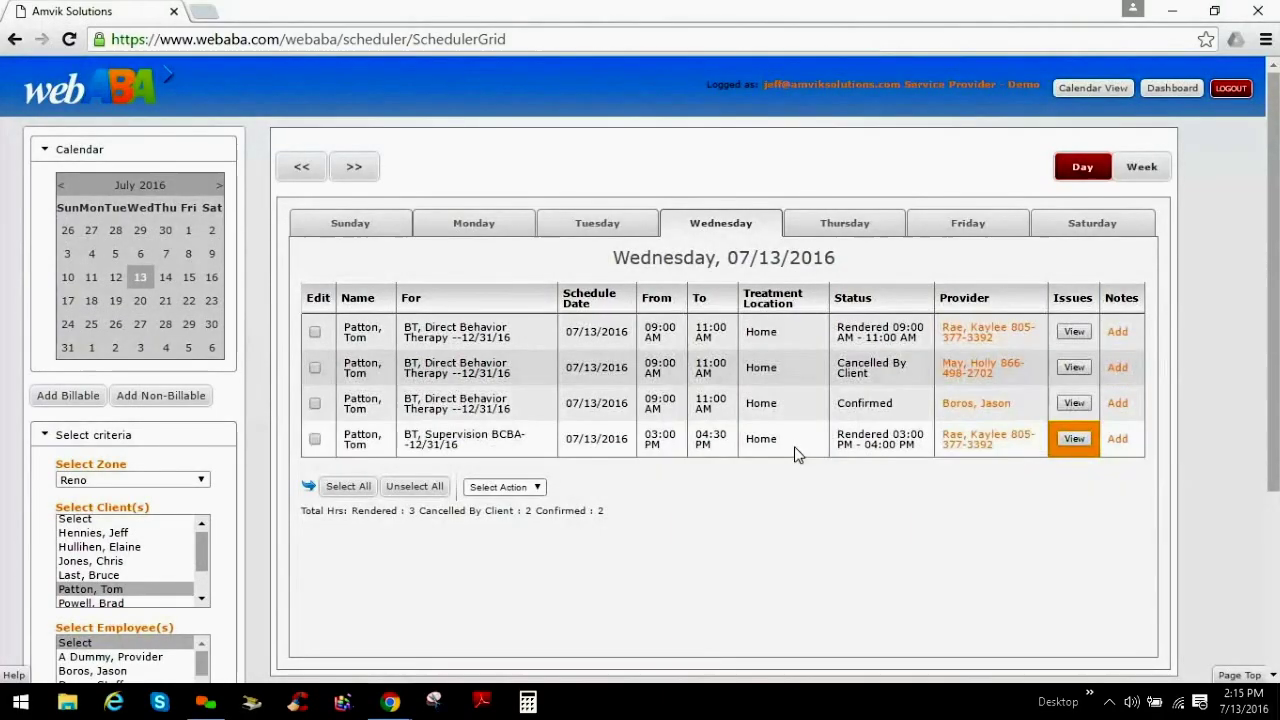
View the issues for the confirmed 09:00 AM to 11:00 AM session and close the message.
left_click(1076, 405)
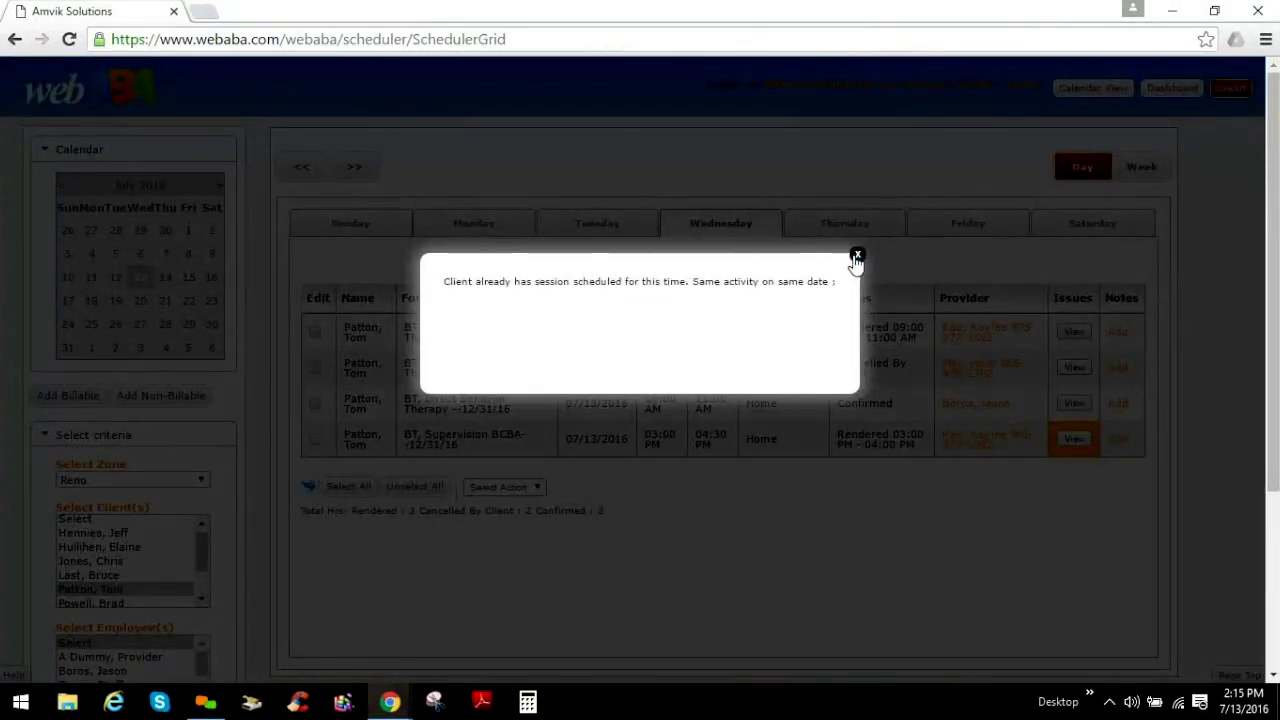
left_click(878, 502)
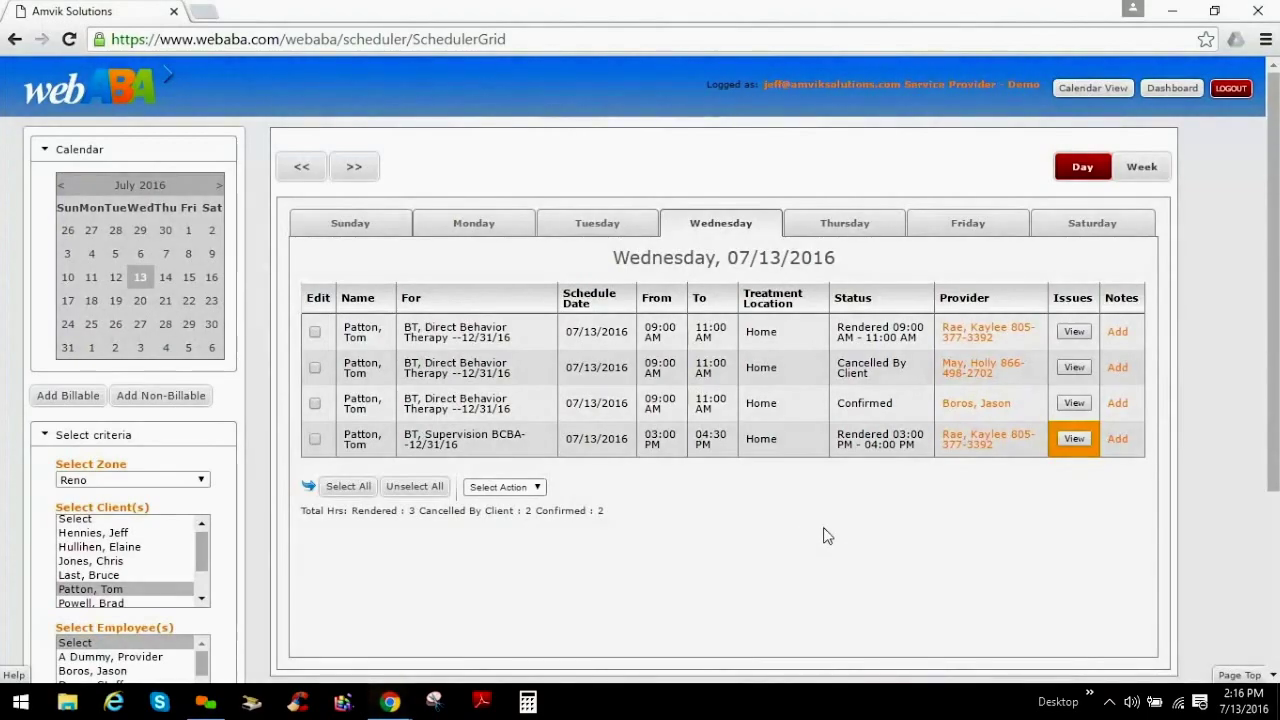
left_click(705, 73)
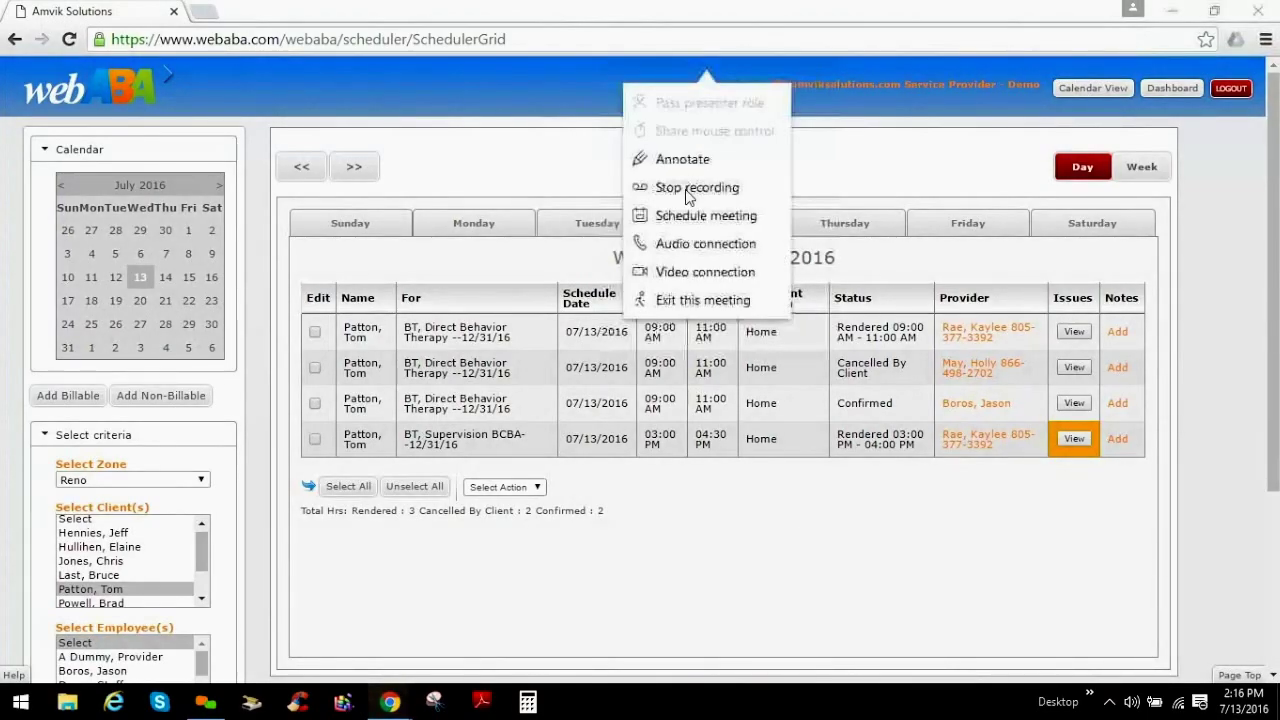